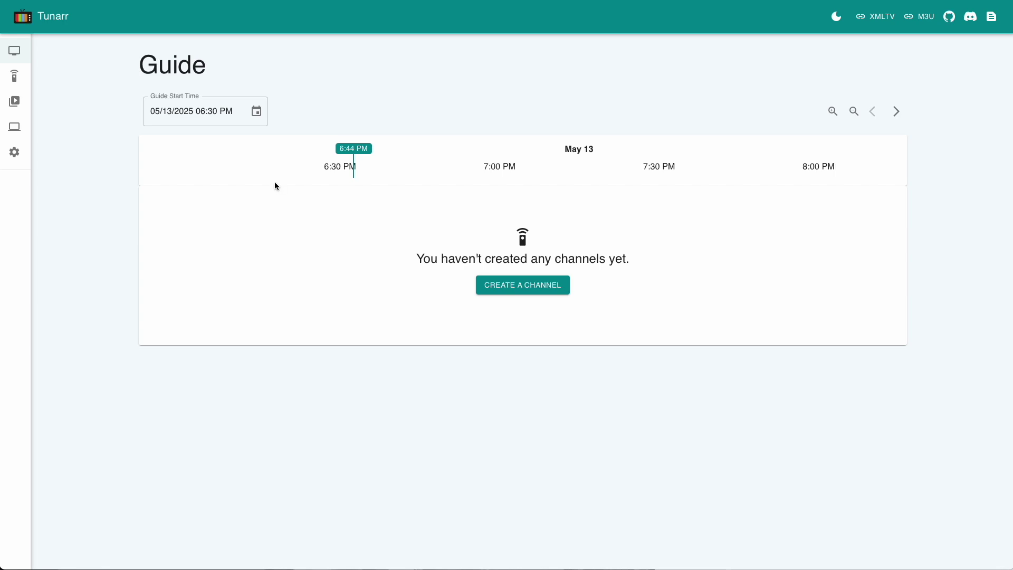
Step: Create channel 'The Simpsons' with the uploaded Simpsons logo as thumbnail and save it
{"action": "left_click", "coordinate": [23, 74]}
{"action": "left_click", "coordinate": [878, 62]}
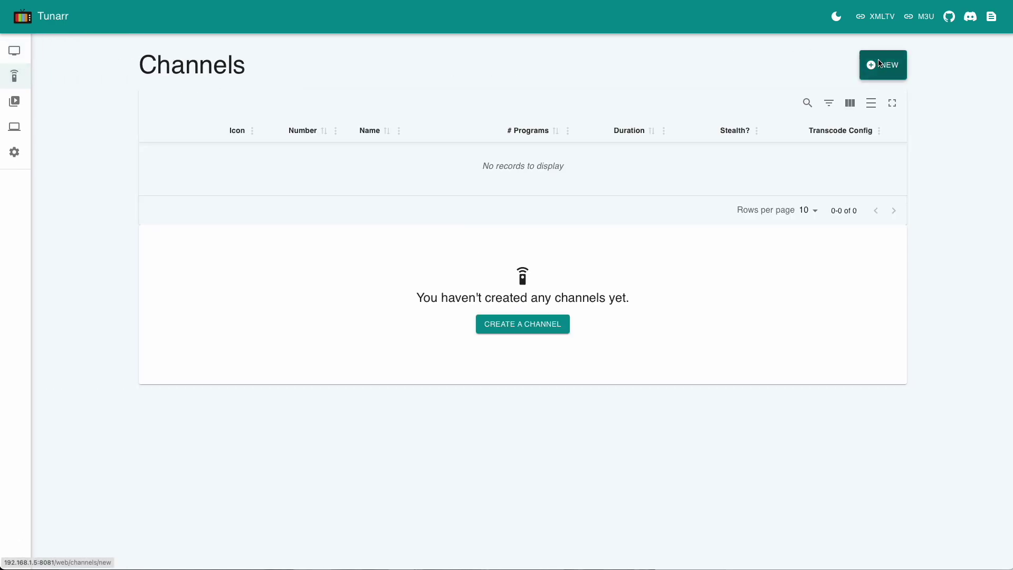
{"action": "triple_click", "coordinate": [218, 210]}
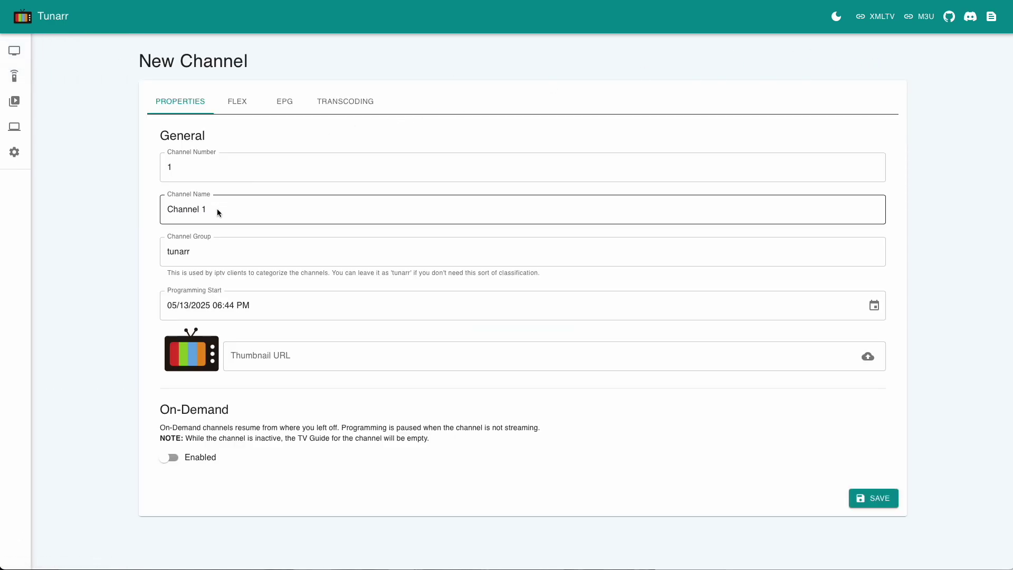
{"action": "type", "text": "The Simpsons"}
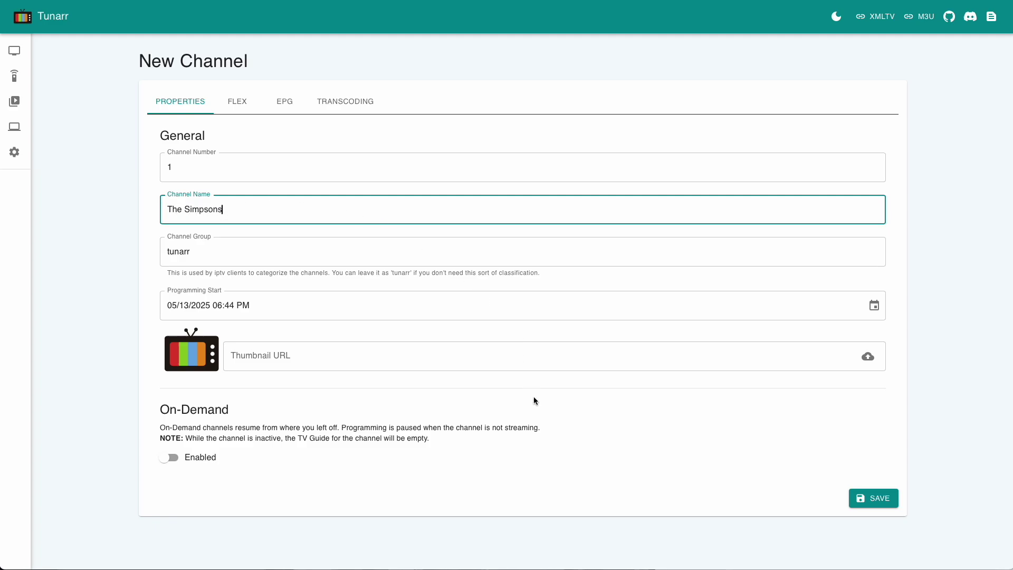
{"action": "left_click", "coordinate": [866, 358]}
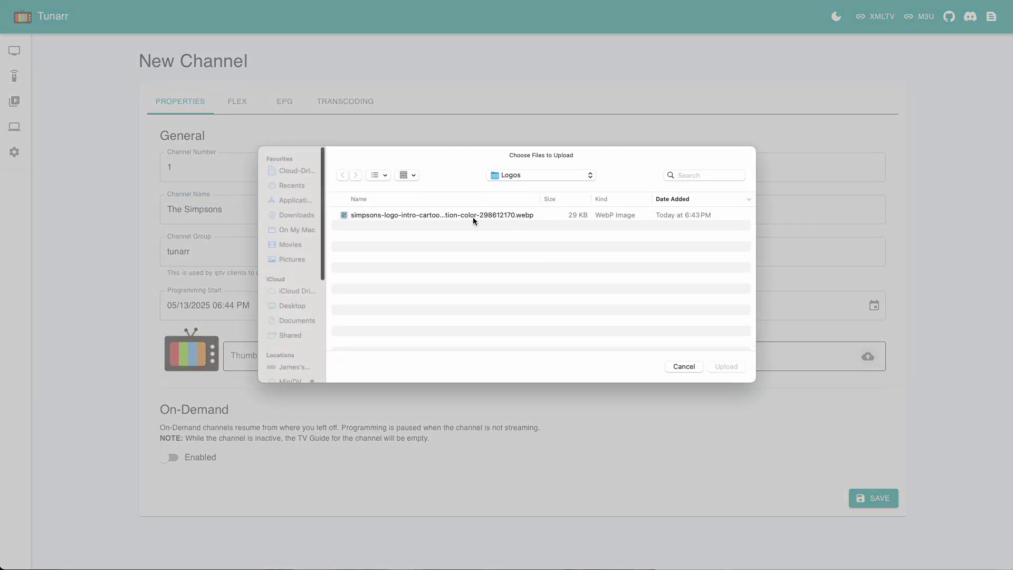
{"action": "double_click", "coordinate": [472, 216]}
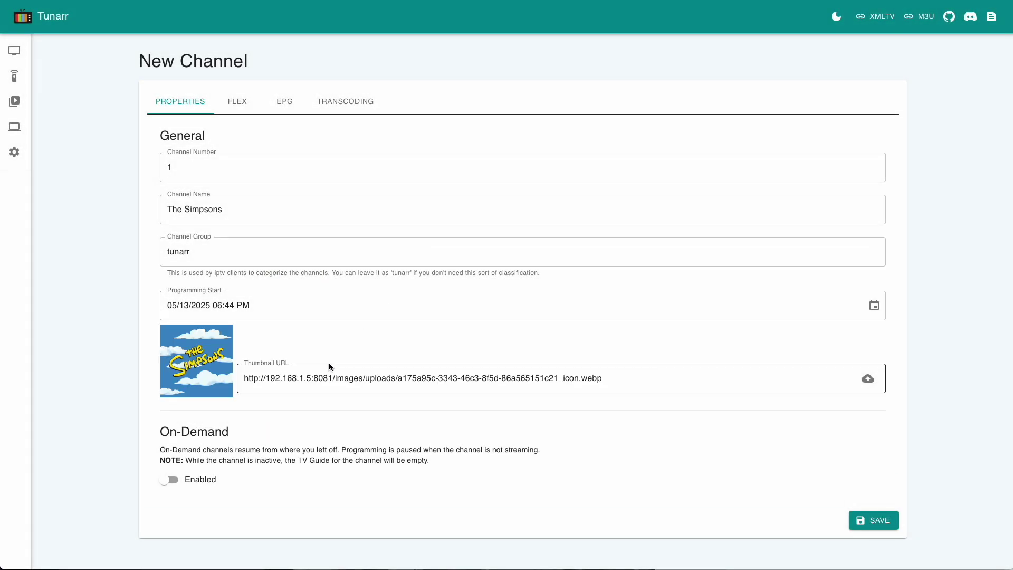
{"action": "left_click", "coordinate": [870, 520]}
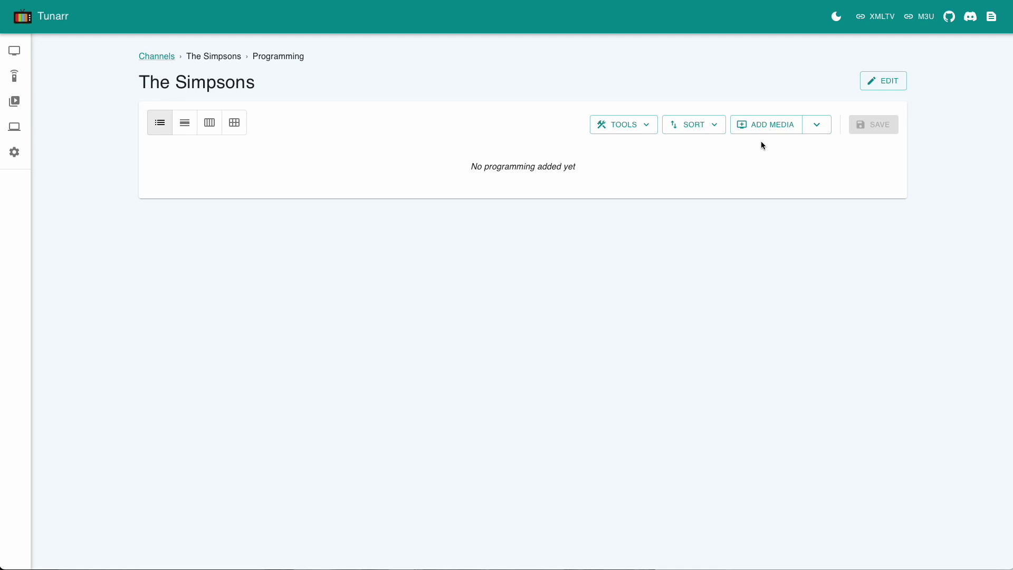
Step: In Add Media, browse the TV Shows library filtered by Show Title containing 'Simpsons'
{"action": "left_click", "coordinate": [764, 123]}
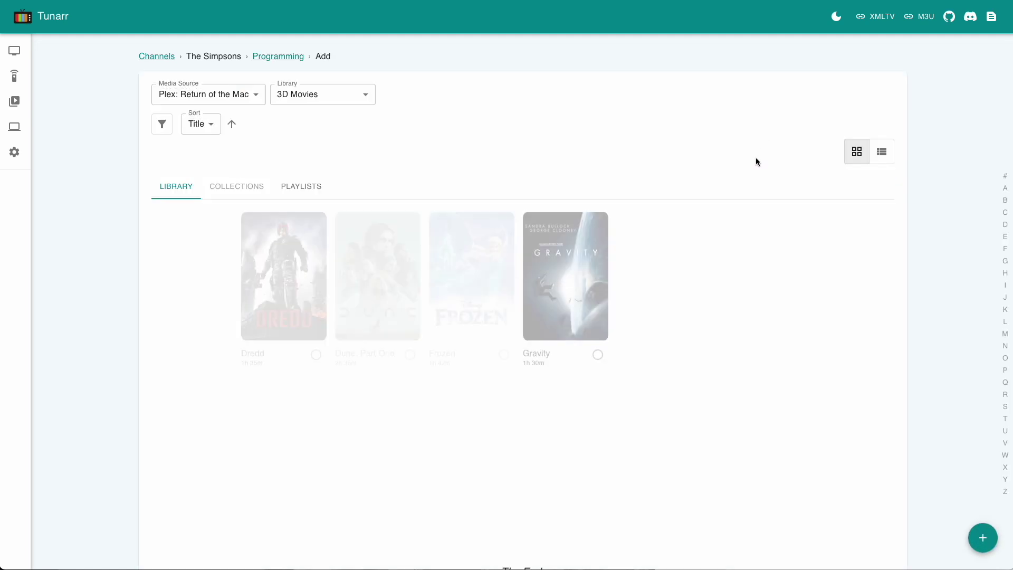
{"action": "left_click", "coordinate": [323, 95]}
{"action": "left_click", "coordinate": [253, 149]}
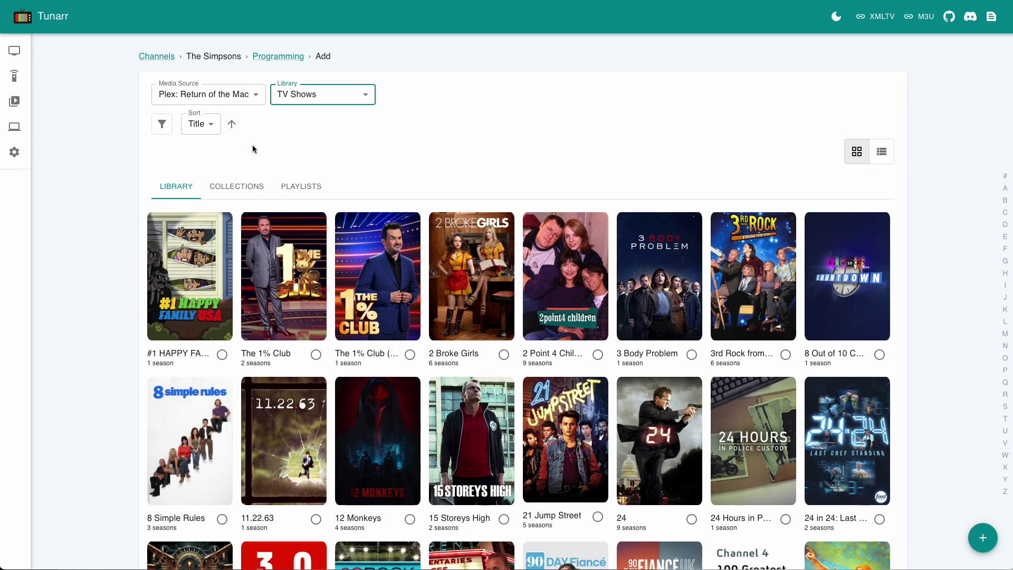
{"action": "left_click", "coordinate": [162, 123]}
{"action": "left_click", "coordinate": [385, 164]}
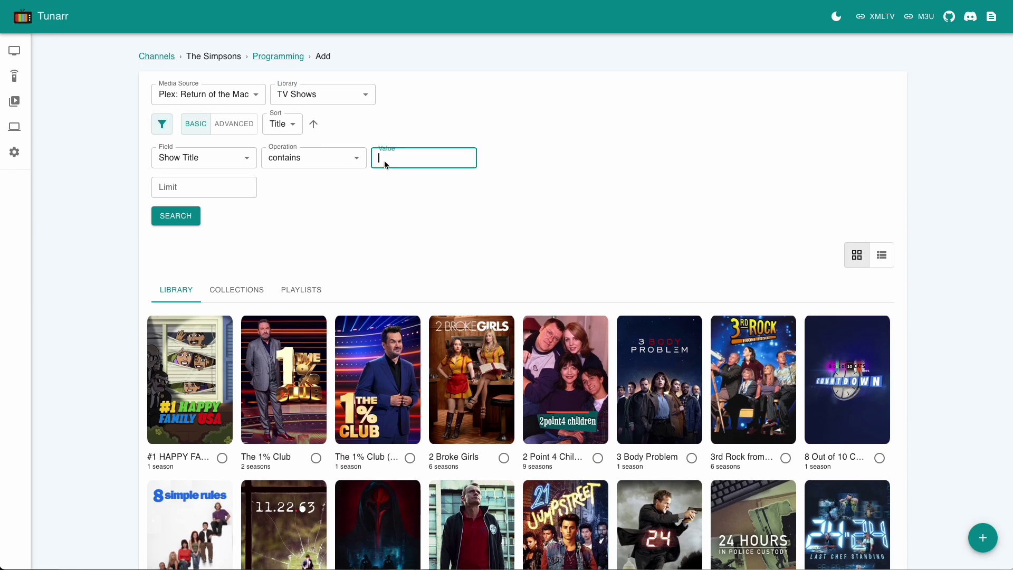
{"action": "type", "text": "Simpsons"}
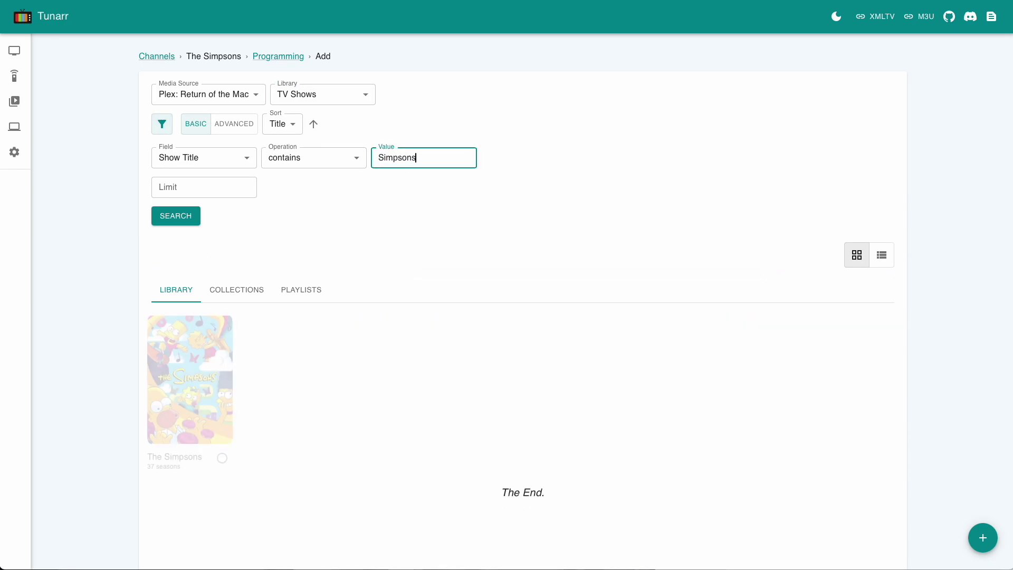
Step: Select The Simpsons Seasons 1 through 10 and add them to the channel
{"action": "left_click", "coordinate": [197, 375]}
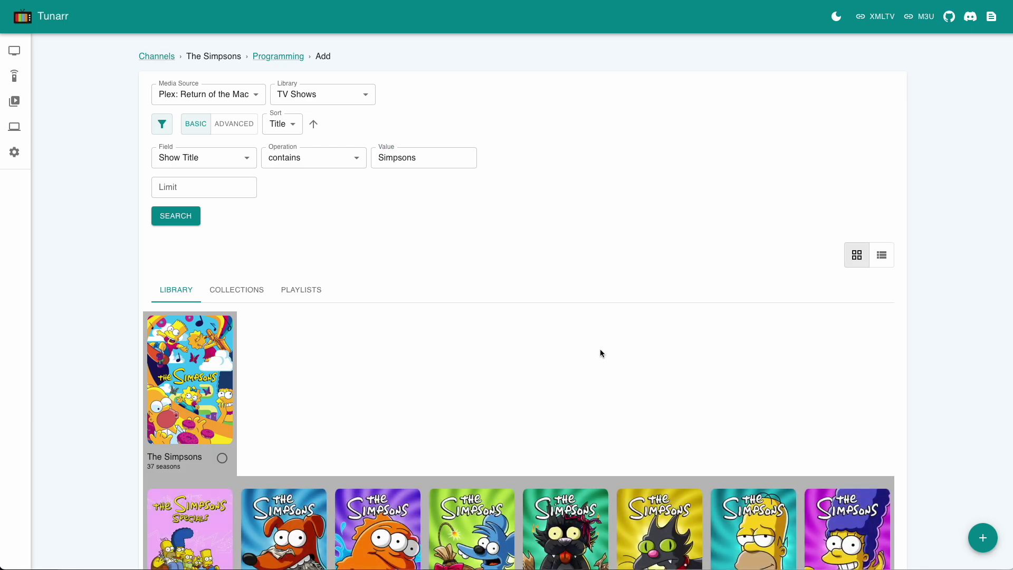
{"action": "scroll", "coordinate": [600, 352], "scroll_direction": "down", "scroll_amount": 5}
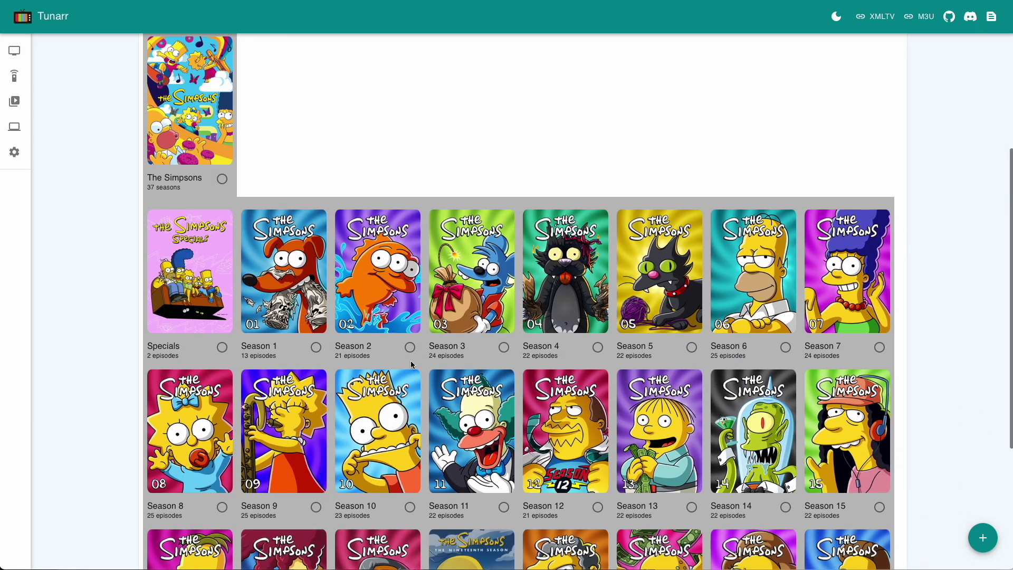
{"action": "left_click", "coordinate": [316, 347]}
{"action": "left_click", "coordinate": [410, 346]}
{"action": "left_click", "coordinate": [504, 346]}
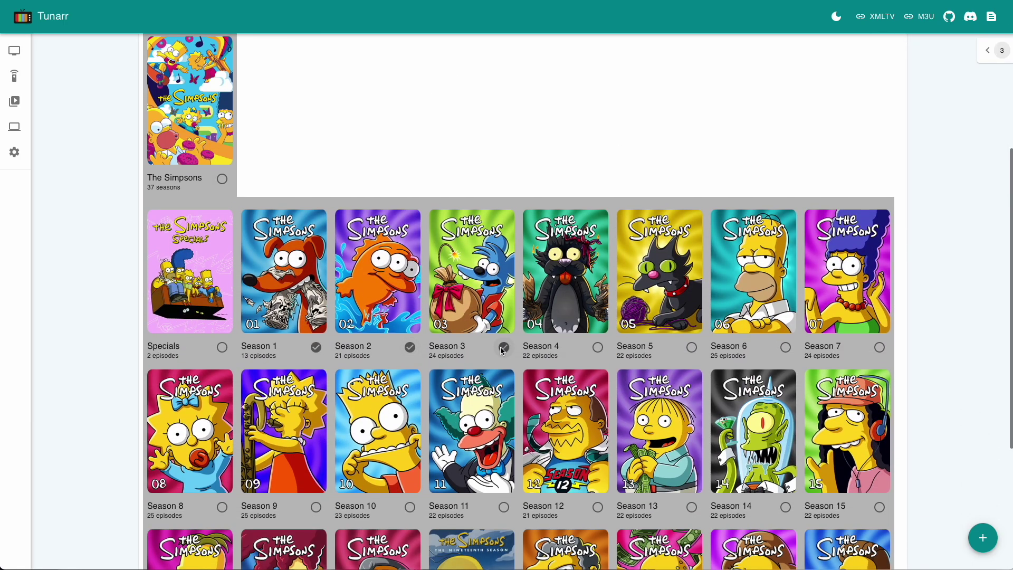
{"action": "left_click", "coordinate": [598, 347]}
{"action": "left_click", "coordinate": [691, 347]}
{"action": "left_click", "coordinate": [785, 347]}
{"action": "left_click", "coordinate": [879, 347]}
{"action": "left_click", "coordinate": [222, 507]}
{"action": "left_click", "coordinate": [316, 506]}
{"action": "left_click", "coordinate": [410, 506]}
{"action": "left_click", "coordinate": [991, 53]}
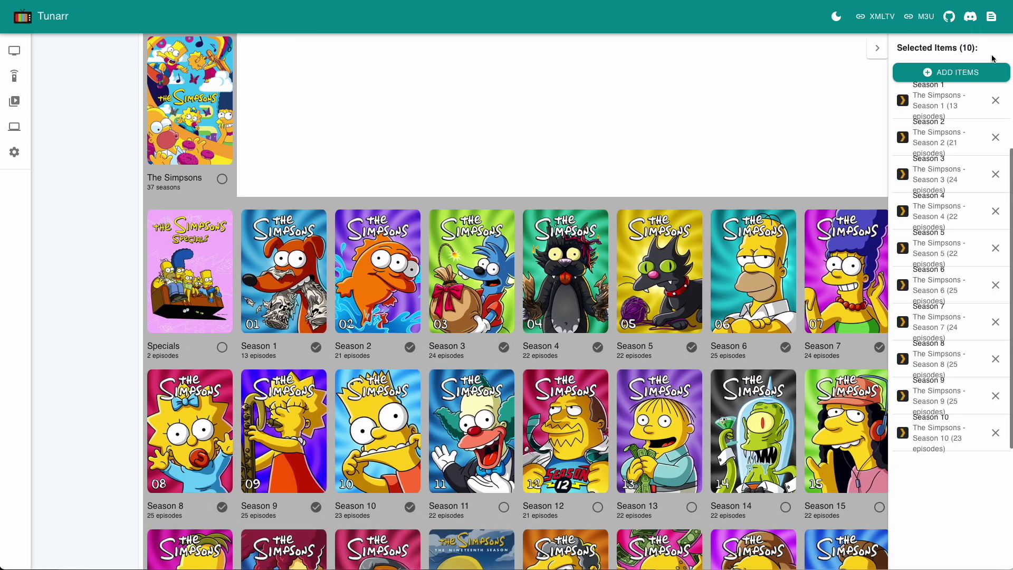
{"action": "left_click", "coordinate": [964, 72]}
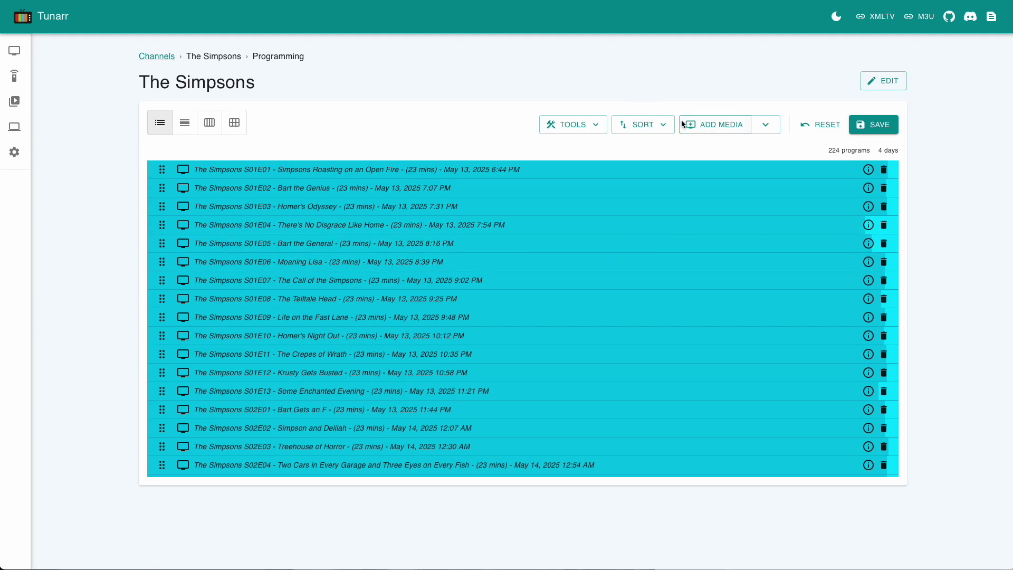
Step: Sort the channel's 224 Simpsons episodes into Random order
{"action": "left_click", "coordinate": [663, 125]}
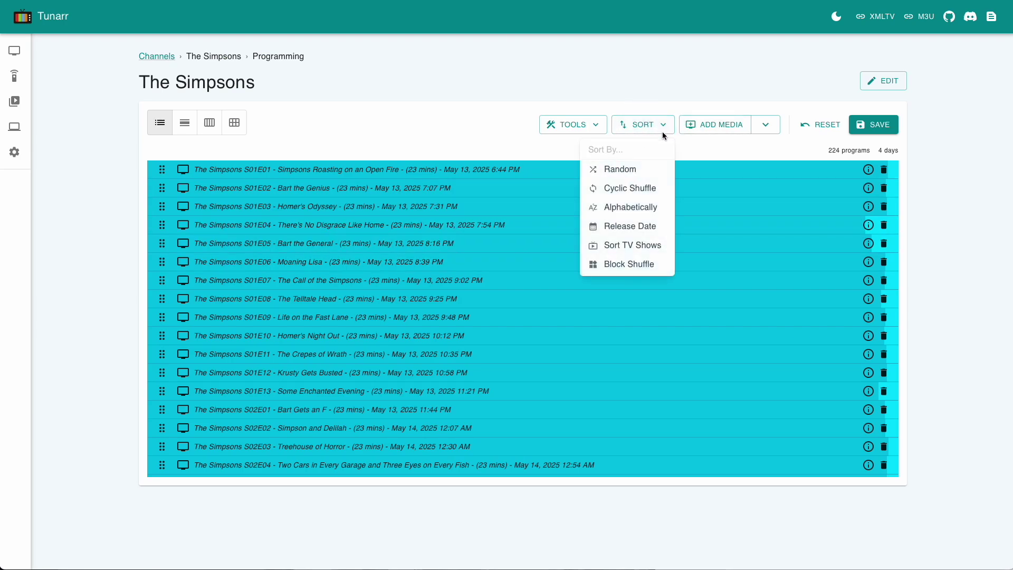
{"action": "left_click", "coordinate": [650, 167]}
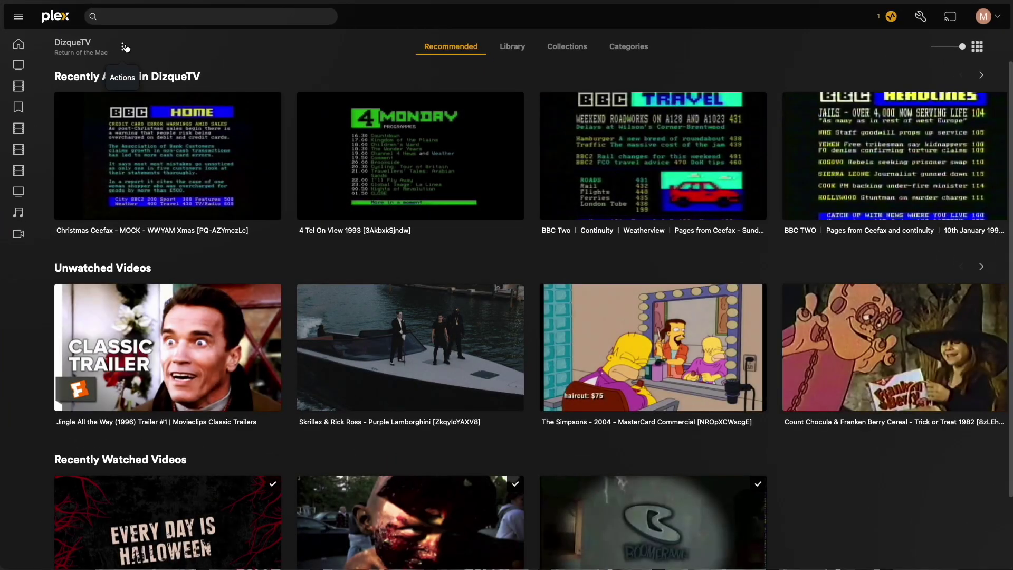
Step: Look over the DizqueTV library's edit settings in Plex and close them unchanged
{"action": "left_click", "coordinate": [415, 76]}
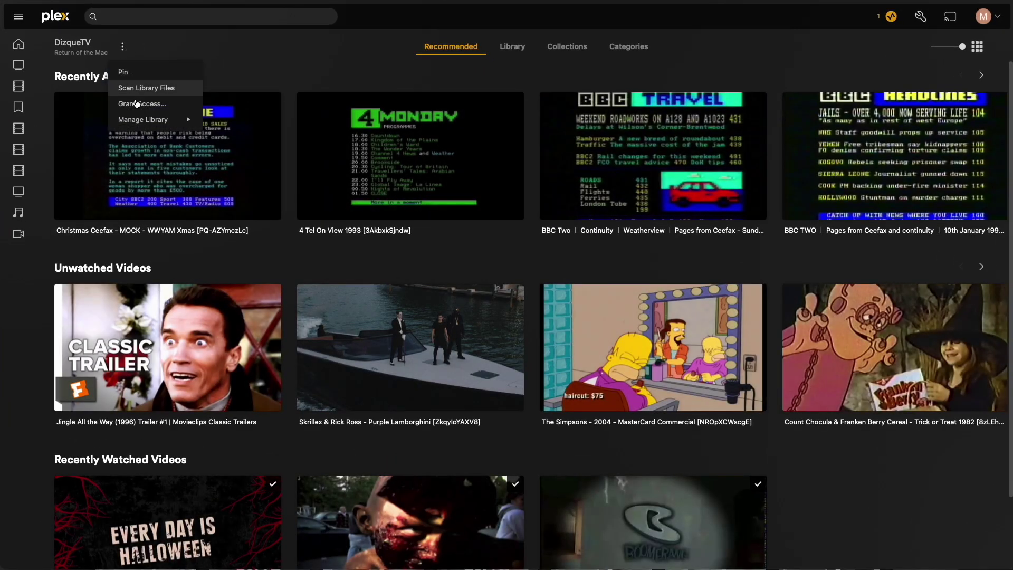
{"action": "mouse_move", "coordinate": [138, 120]}
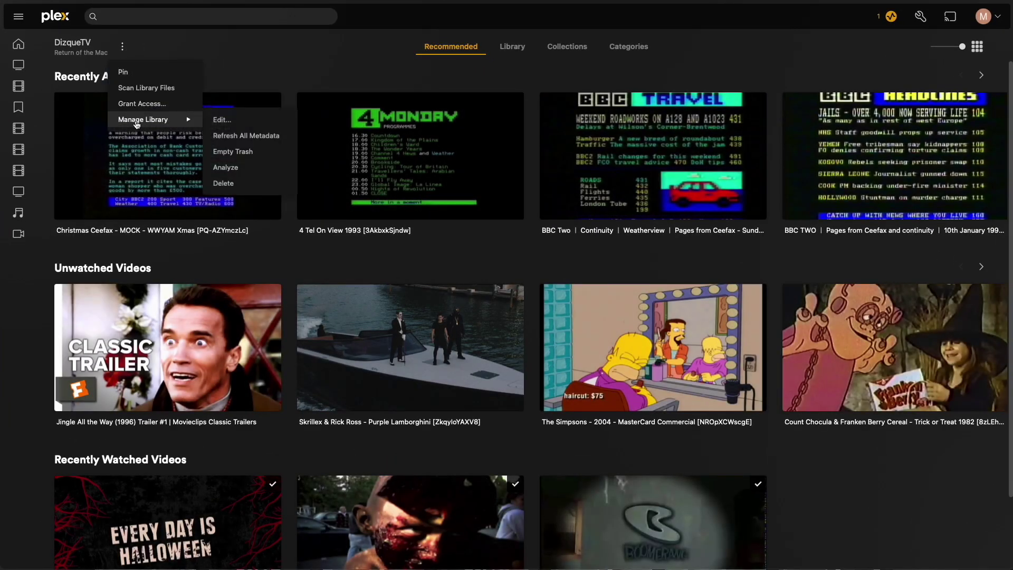
{"action": "left_click", "coordinate": [224, 121]}
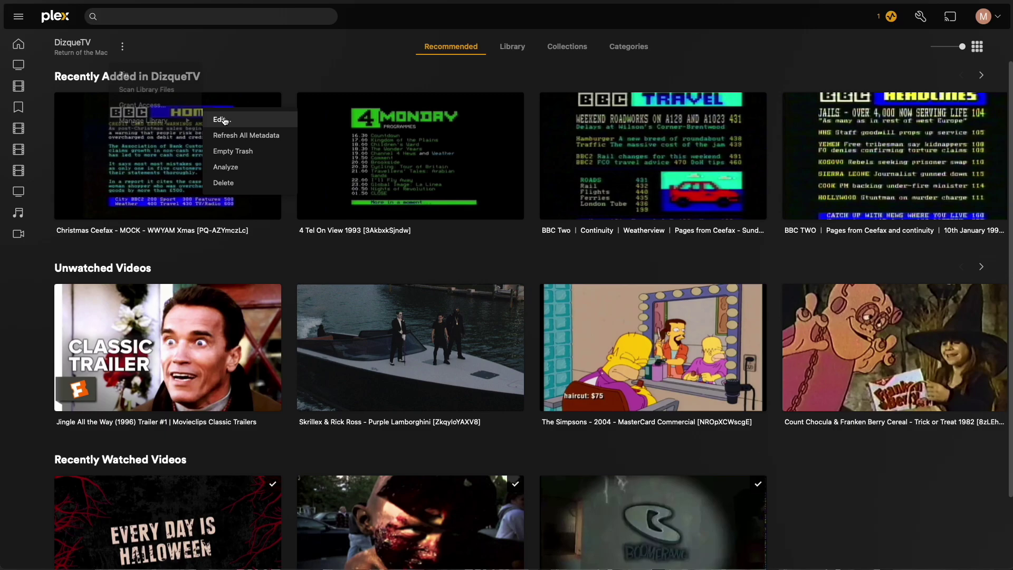
{"action": "left_click", "coordinate": [224, 121]}
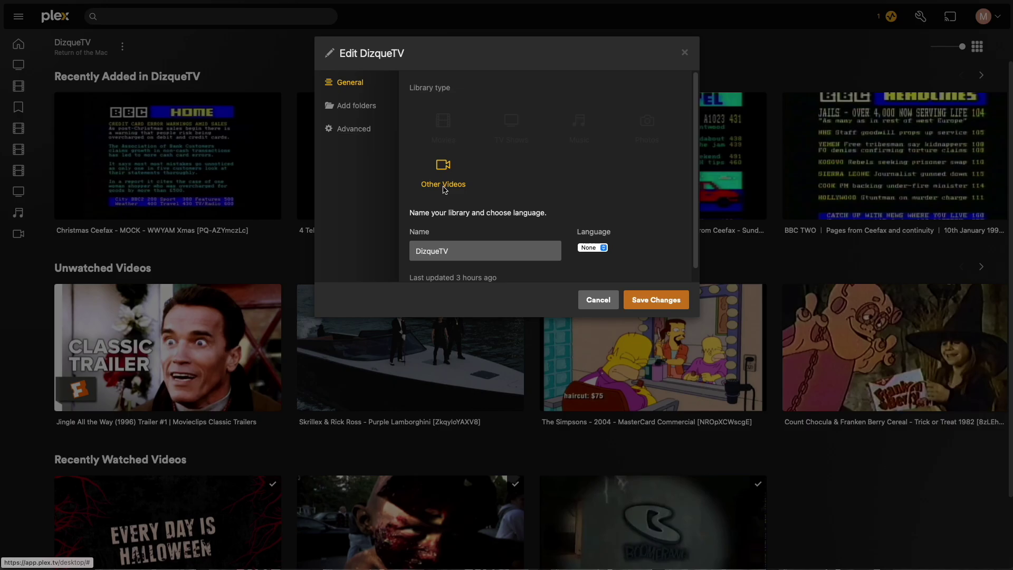
{"action": "left_click", "coordinate": [599, 299]}
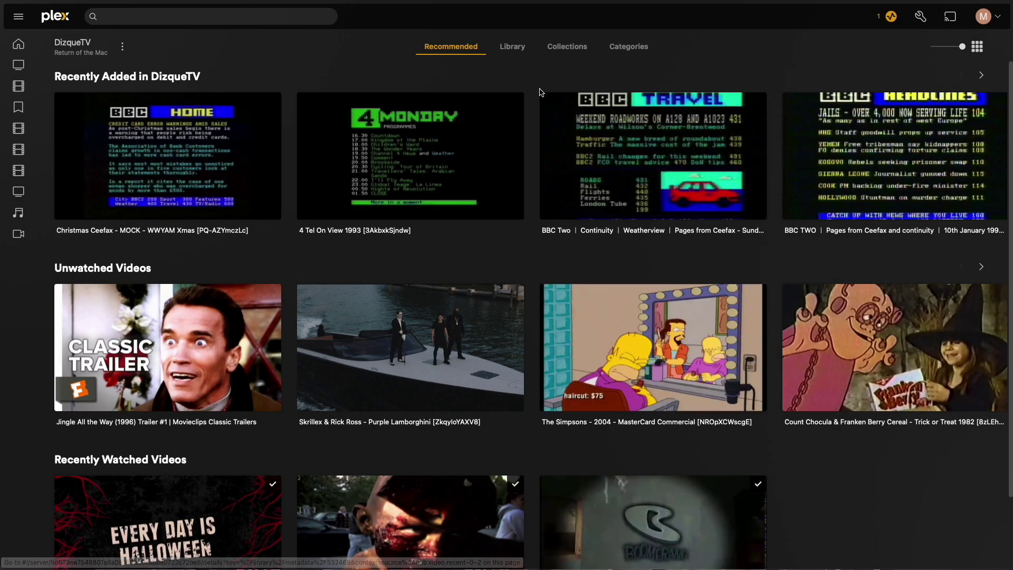
Step: Browse the DizqueTV library in folder view and open The Simpsons folder
{"action": "left_click", "coordinate": [512, 47]}
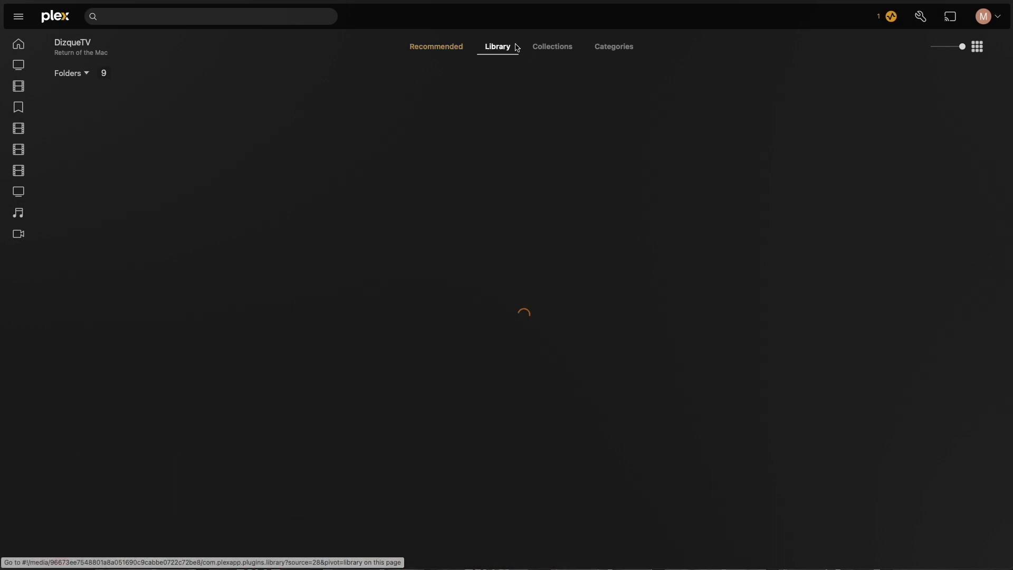
{"action": "left_click", "coordinate": [85, 73]}
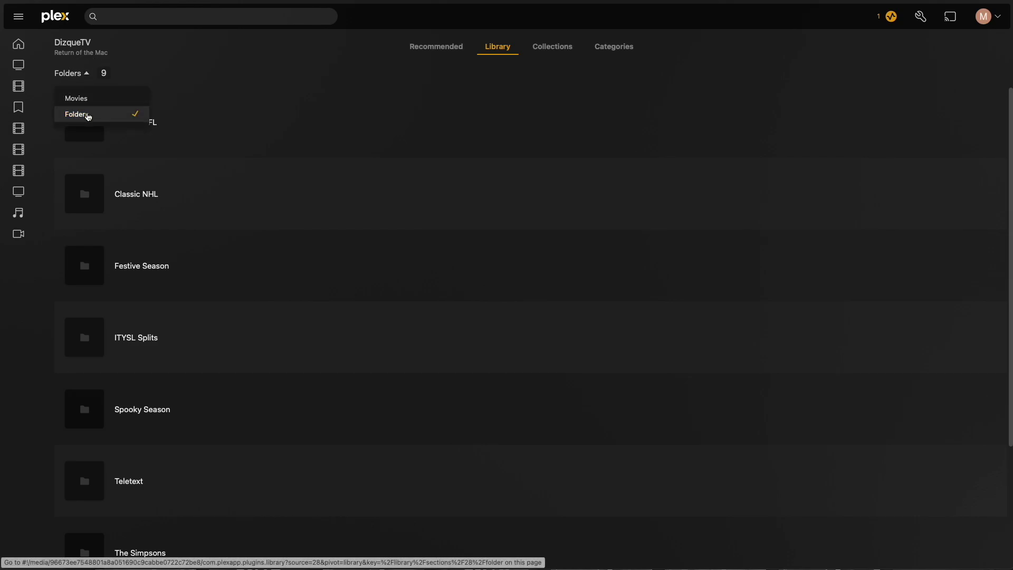
{"action": "left_click", "coordinate": [219, 67]}
{"action": "scroll", "coordinate": [197, 294], "scroll_direction": "down", "scroll_amount": 3}
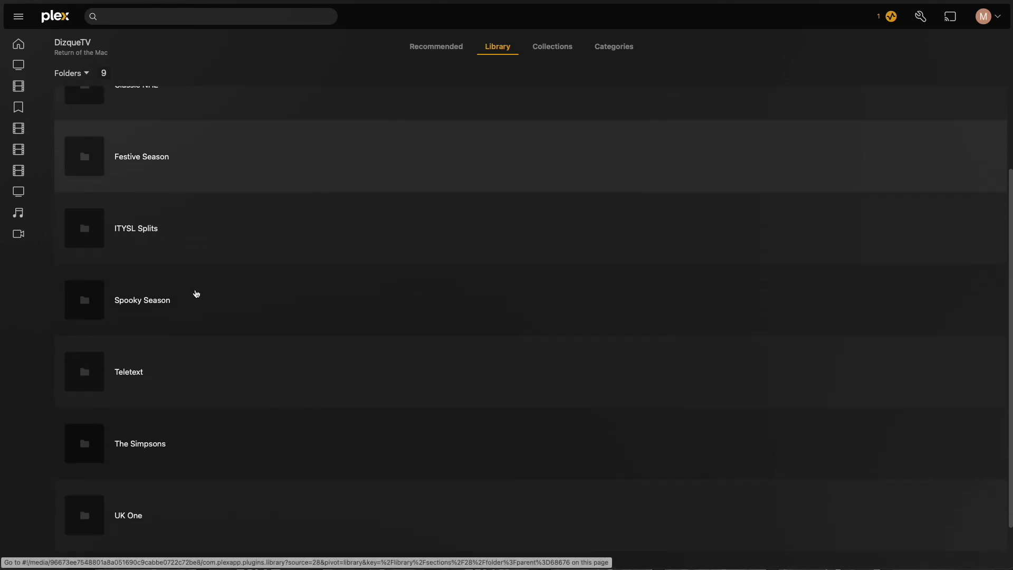
{"action": "scroll", "coordinate": [192, 316], "scroll_direction": "down", "scroll_amount": 1}
{"action": "left_click", "coordinate": [183, 393]}
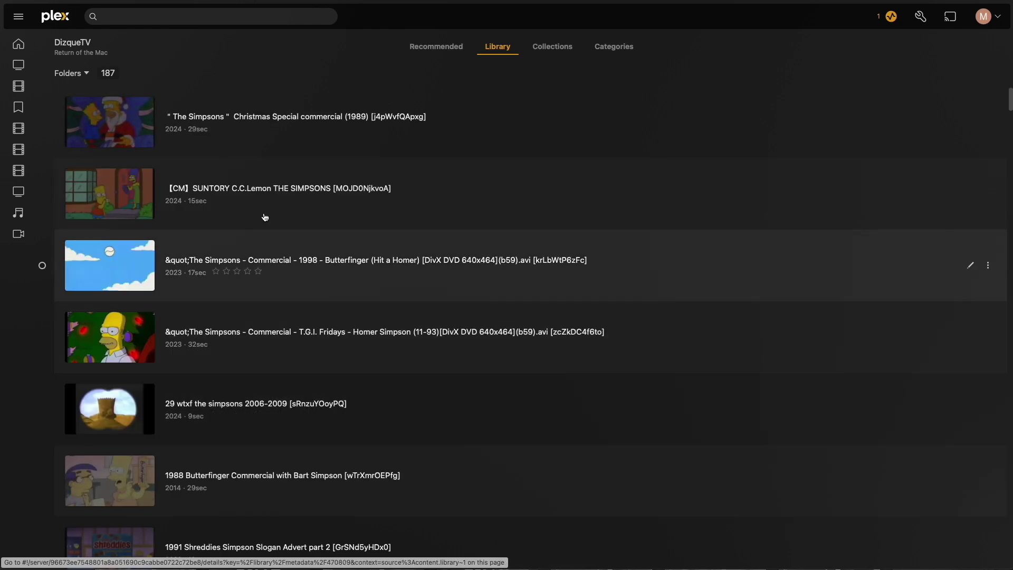
Step: Select all promo videos and tag them with the 'The Simpsons' collection
{"action": "scroll", "coordinate": [331, 188], "scroll_direction": "down", "scroll_amount": 10}
{"action": "left_click", "coordinate": [43, 362]}
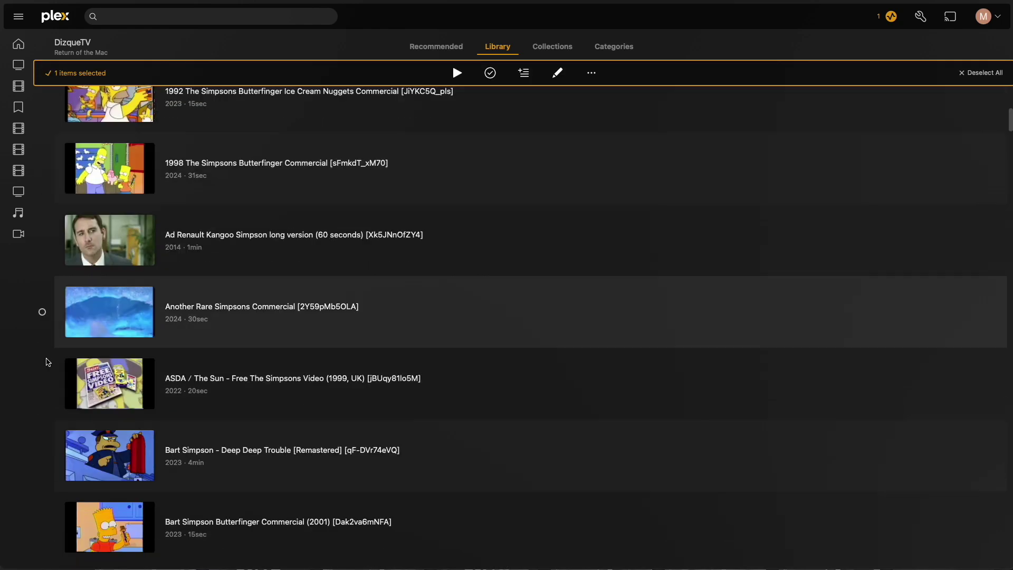
{"action": "scroll", "coordinate": [48, 362], "scroll_direction": "down", "scroll_amount": 20}
{"action": "key", "text": "super+a"}
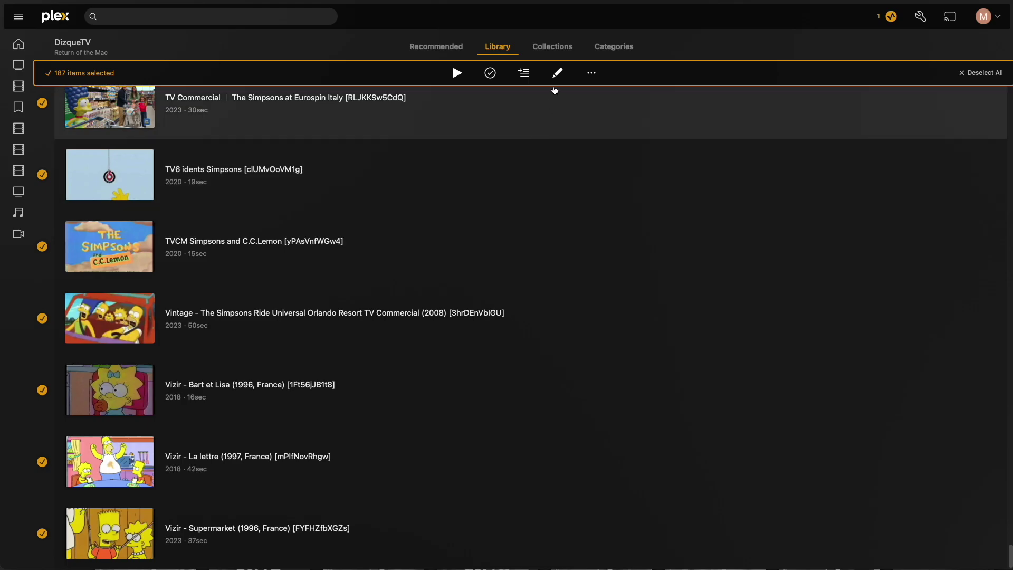
{"action": "left_click", "coordinate": [557, 72]}
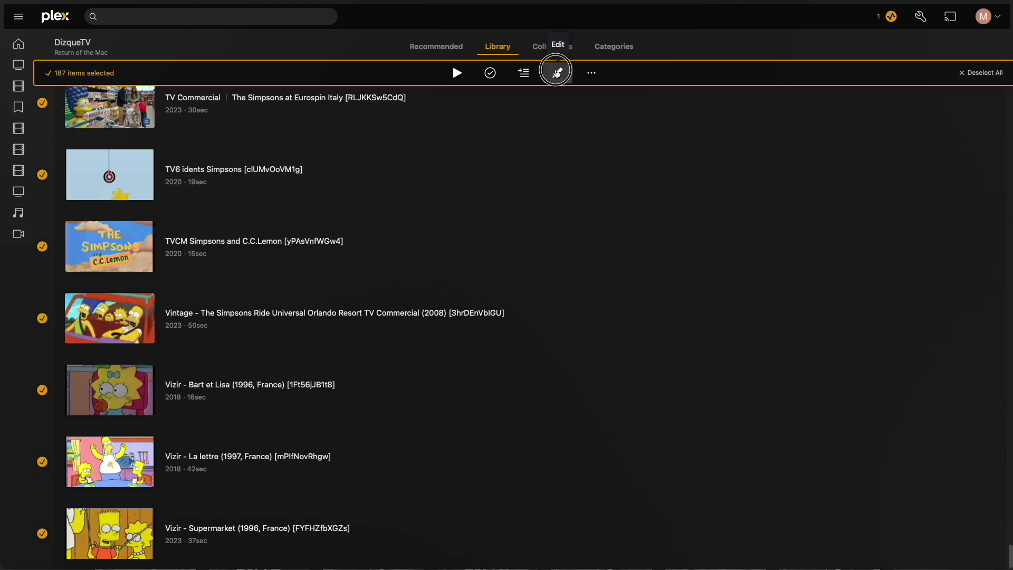
{"action": "left_click", "coordinate": [348, 105]}
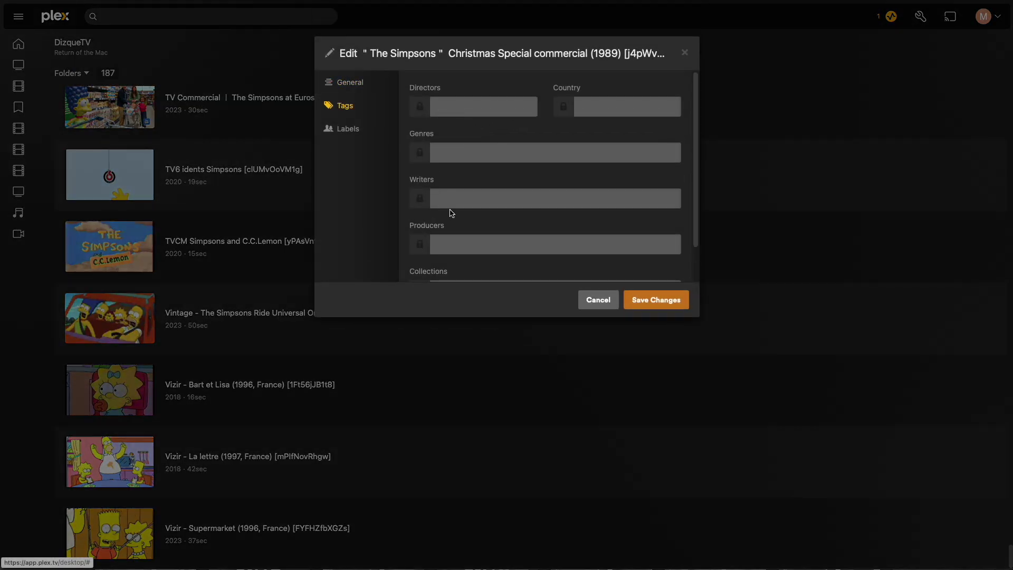
{"action": "scroll", "coordinate": [451, 212], "scroll_direction": "down", "scroll_amount": 2}
{"action": "left_click", "coordinate": [471, 254]}
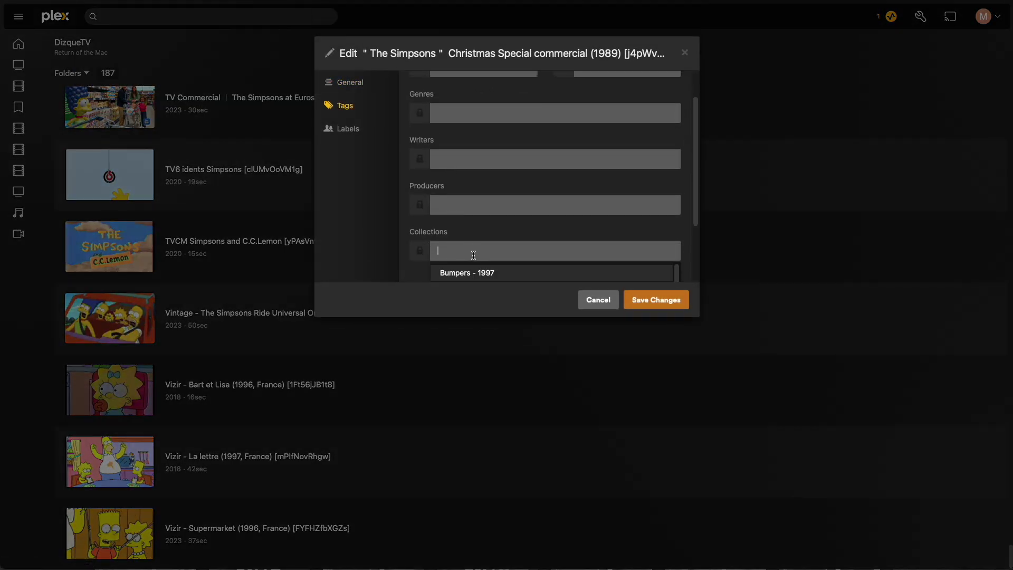
{"action": "type", "text": "The Simpsons"}
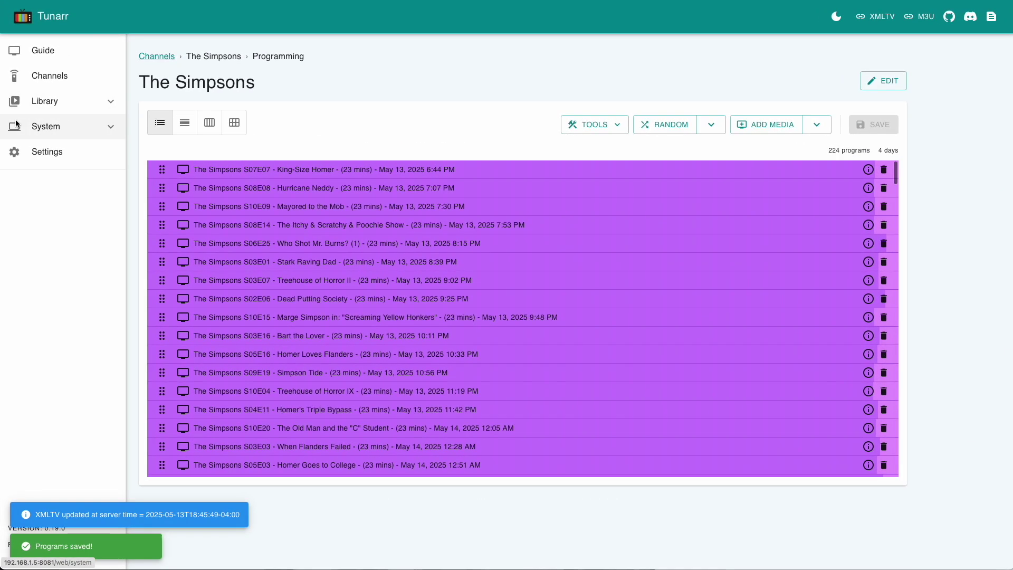
{"action": "left_click", "coordinate": [17, 108]}
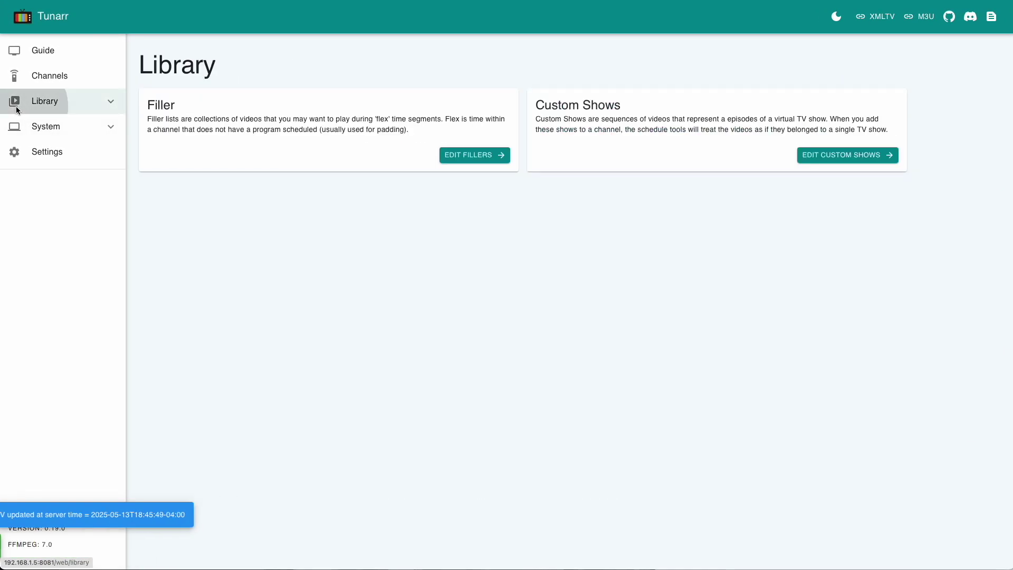
Step: Start a new filler list named '[Simpsons] Promos'
{"action": "left_click", "coordinate": [464, 153]}
{"action": "left_click", "coordinate": [883, 82]}
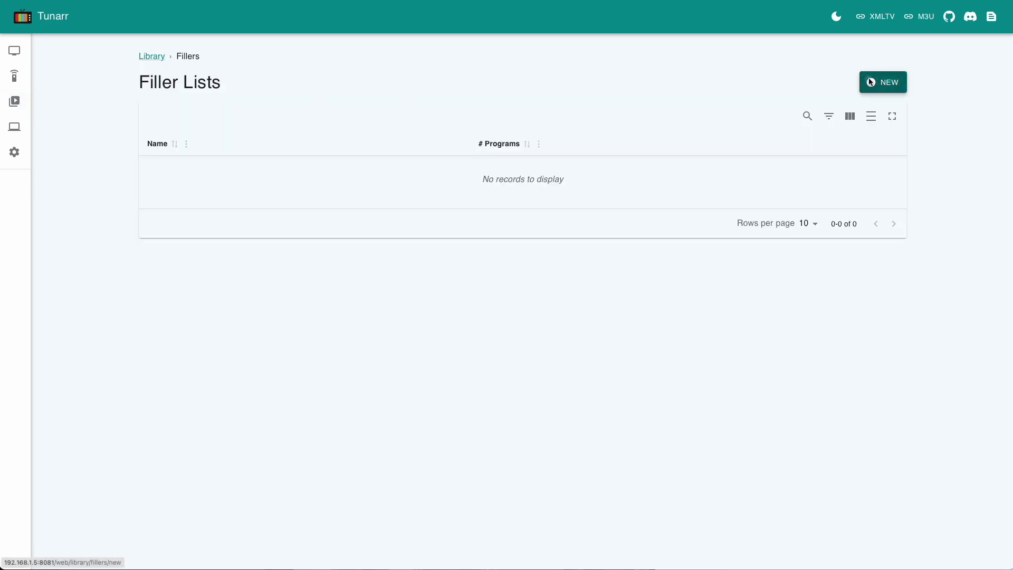
{"action": "left_click", "coordinate": [491, 135]}
{"action": "key", "text": "ctrl+a"}
{"action": "type", "text": "[Simpsons] Promo"}
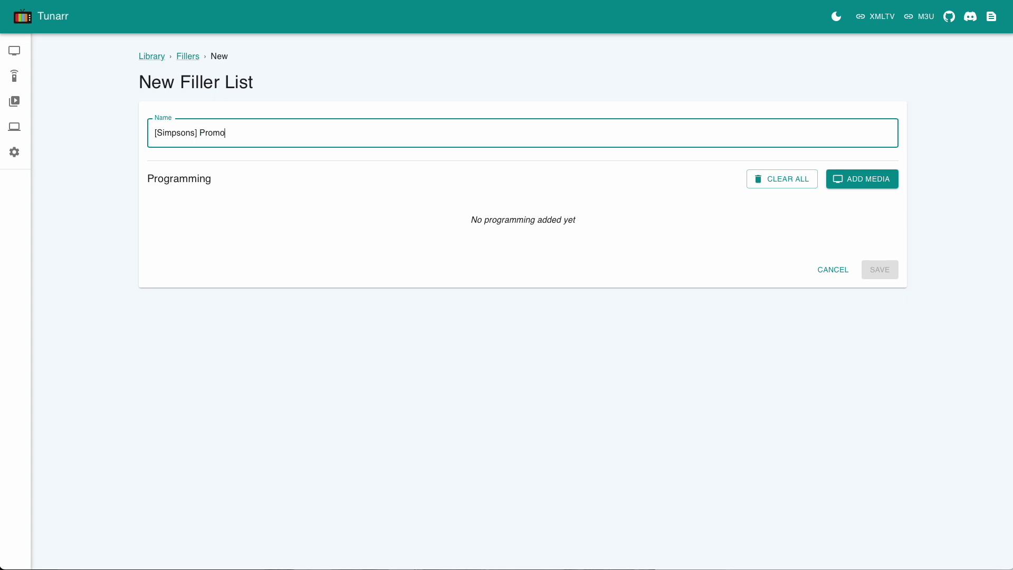
{"action": "type", "text": "s"}
Step: Add The Simpsons collection from the DizqueTV library to the filler list
{"action": "left_click", "coordinate": [876, 180]}
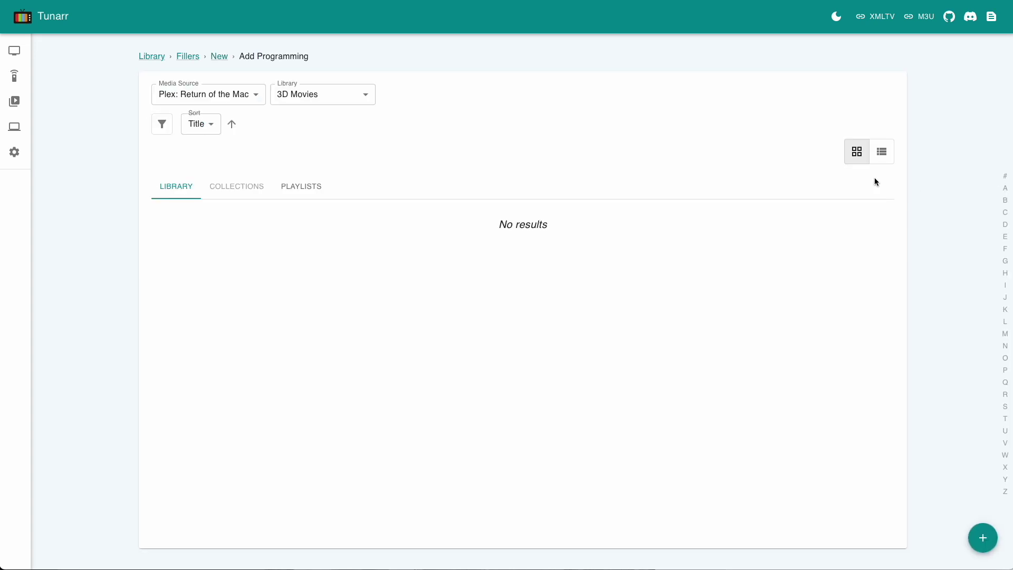
{"action": "left_click", "coordinate": [369, 102]}
{"action": "left_click", "coordinate": [288, 99]}
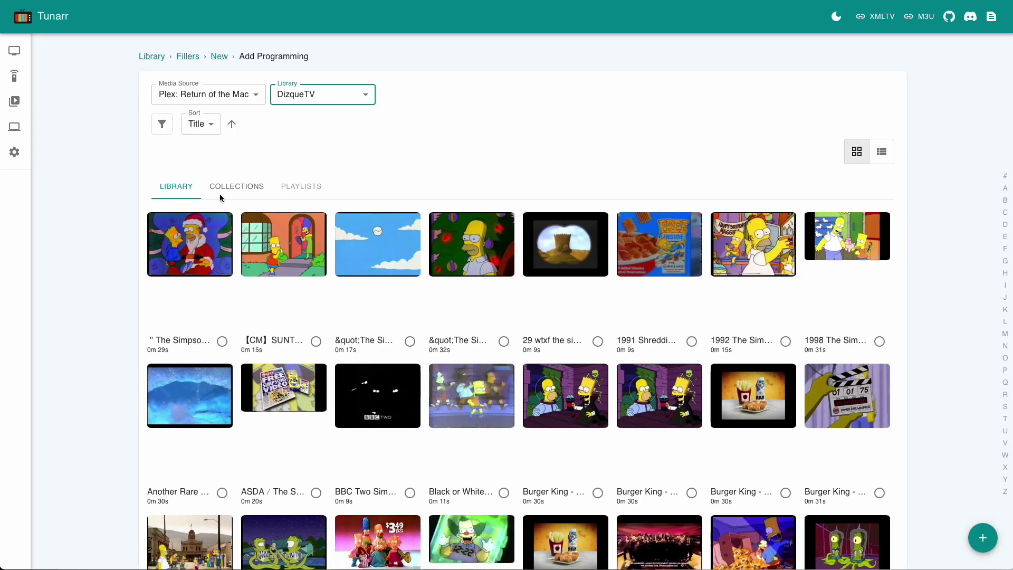
{"action": "left_click", "coordinate": [219, 189]}
{"action": "scroll", "coordinate": [333, 298], "scroll_direction": "down", "scroll_amount": 3}
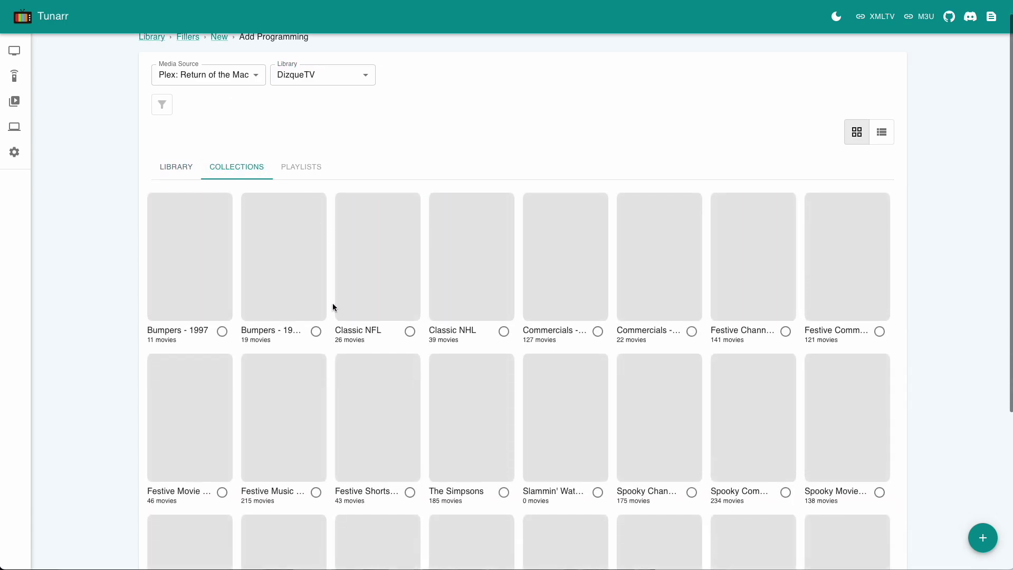
{"action": "scroll", "coordinate": [333, 307], "scroll_direction": "down", "scroll_amount": 4}
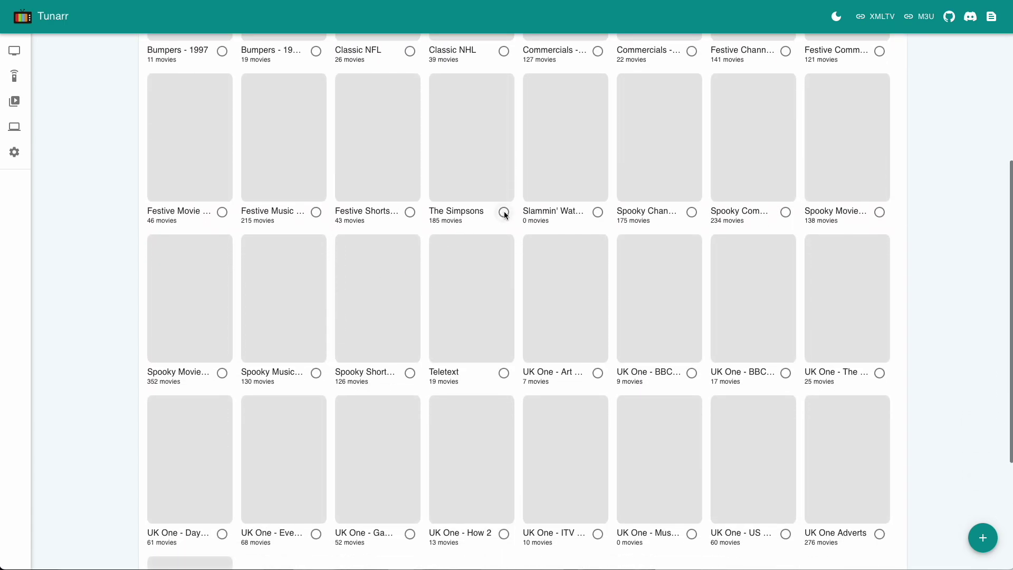
{"action": "left_click", "coordinate": [504, 212]}
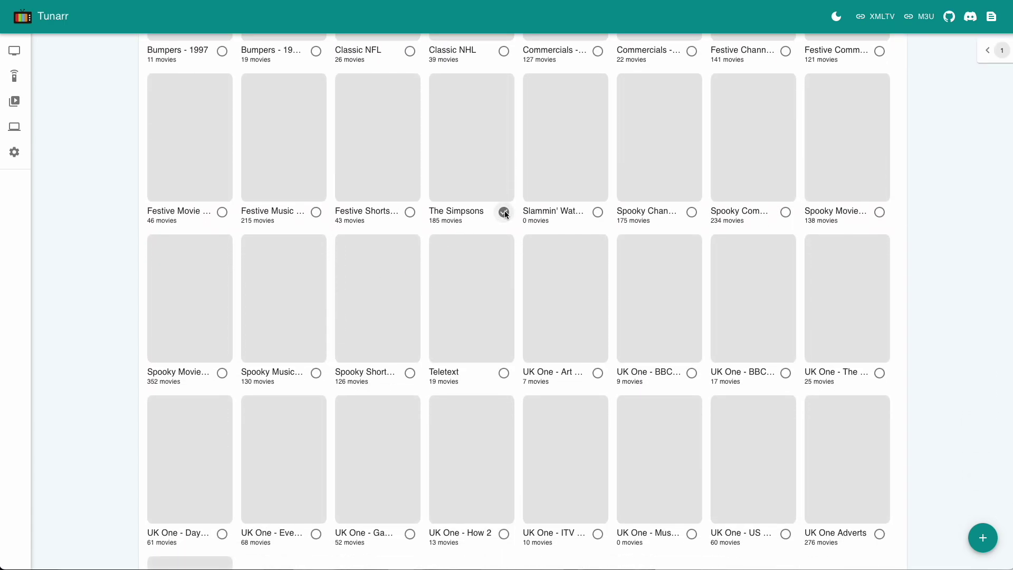
{"action": "left_click", "coordinate": [990, 62]}
{"action": "left_click", "coordinate": [947, 74]}
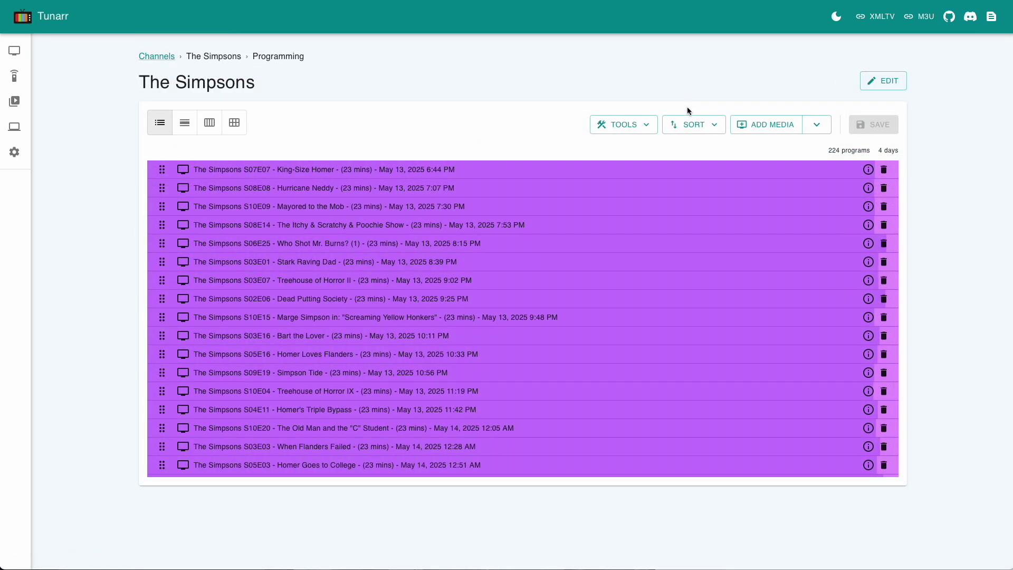
Step: Pad episode start times to :05, :10, ..., :55 with Flex breaks and save
{"action": "left_click", "coordinate": [817, 126]}
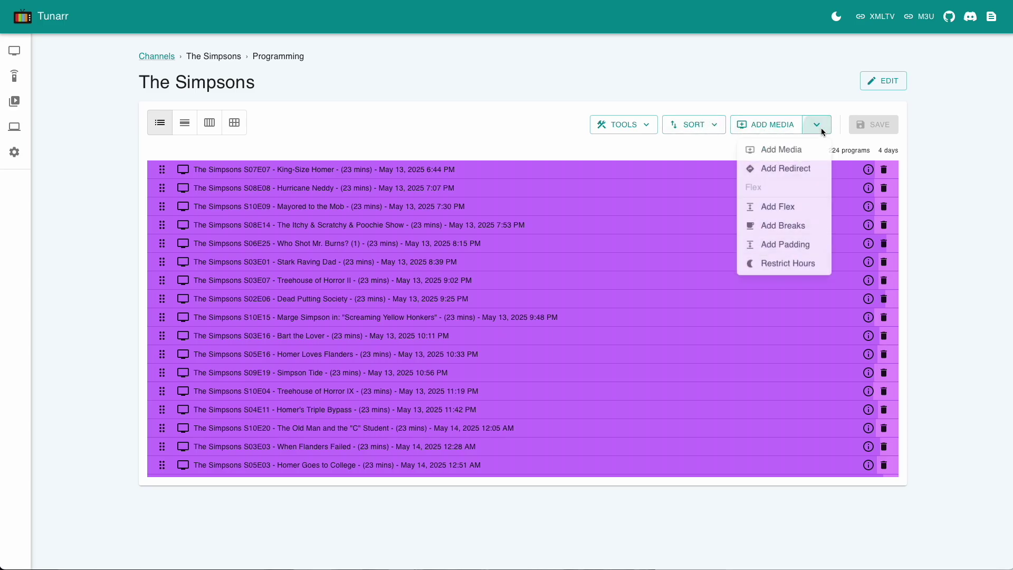
{"action": "left_click", "coordinate": [786, 246]}
{"action": "left_click", "coordinate": [515, 306]}
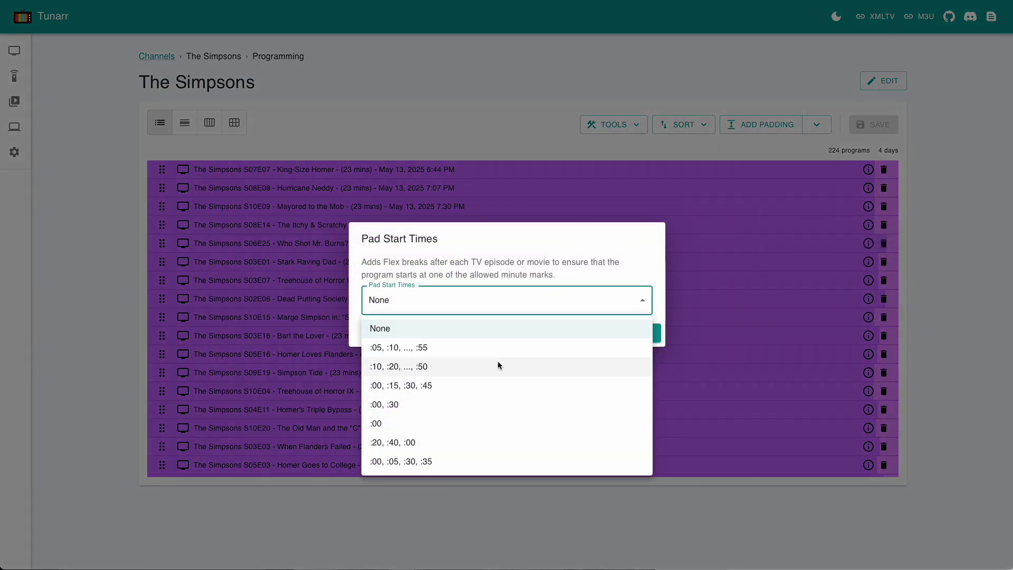
{"action": "left_click", "coordinate": [497, 349]}
{"action": "left_click", "coordinate": [640, 334]}
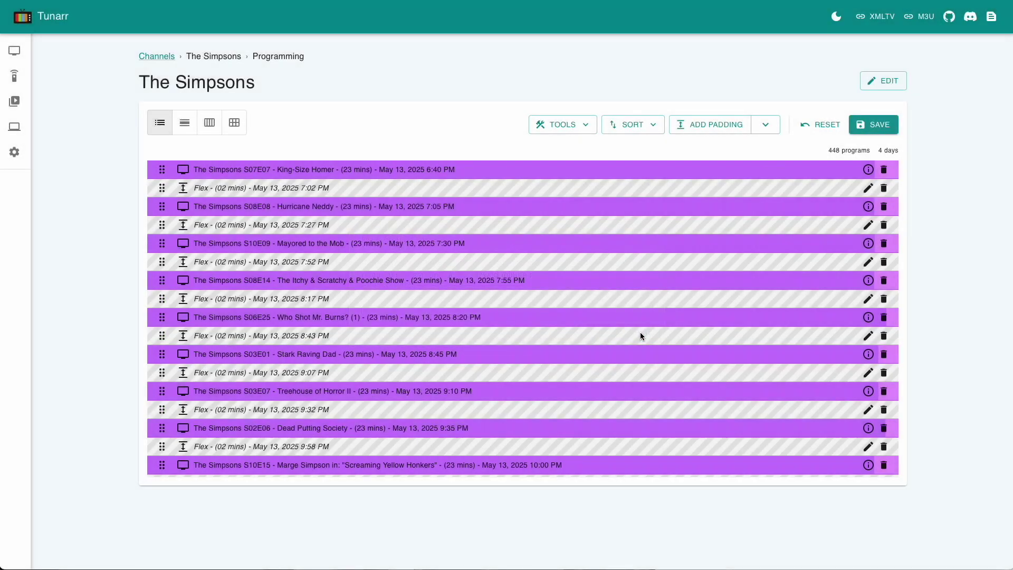
{"action": "left_click", "coordinate": [878, 124]}
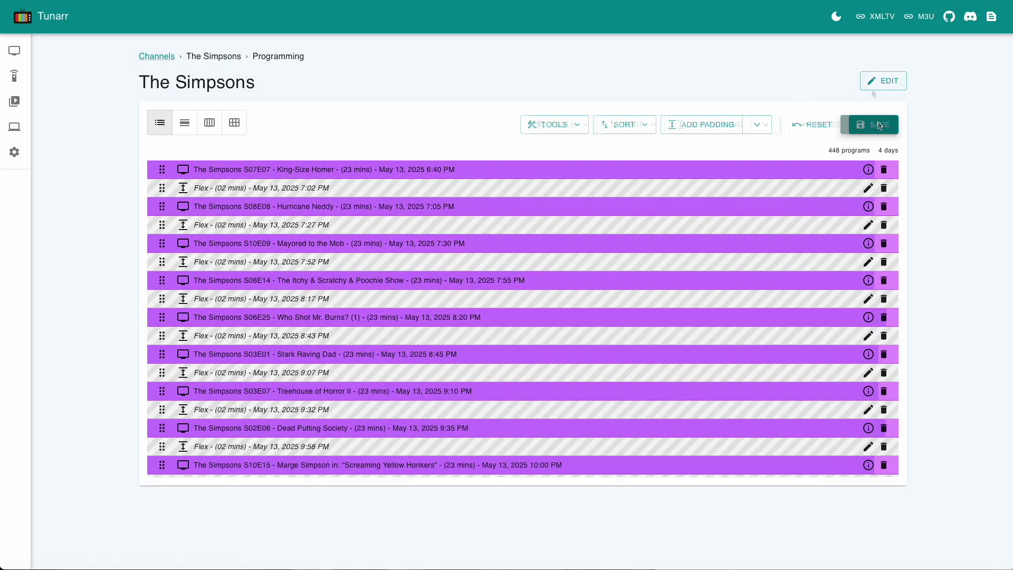
Step: Set the channel's Flex filler to the '[Simpsons] Promos' list and save
{"action": "left_click", "coordinate": [882, 81]}
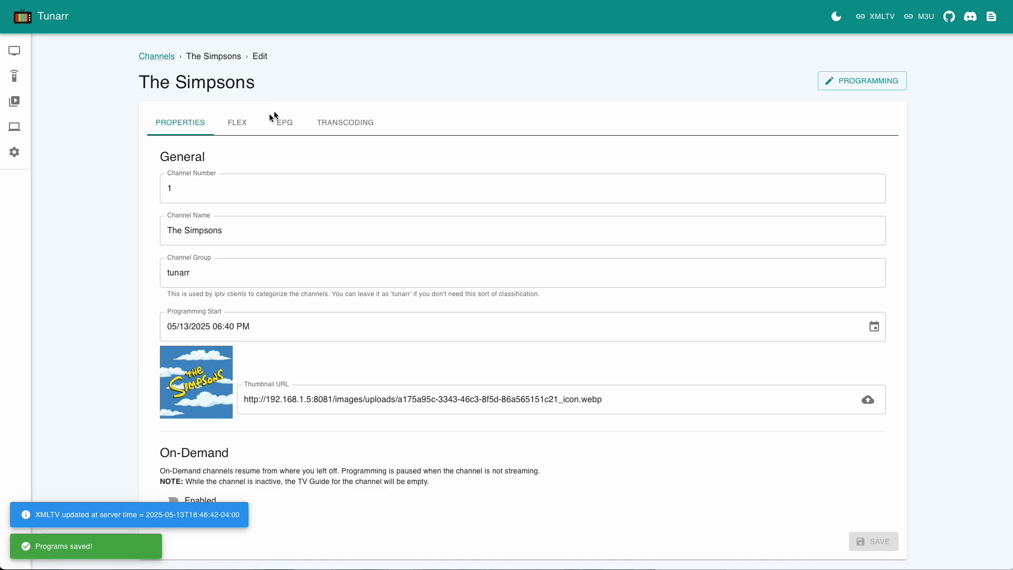
{"action": "left_click", "coordinate": [248, 125]}
{"action": "left_click", "coordinate": [195, 254]}
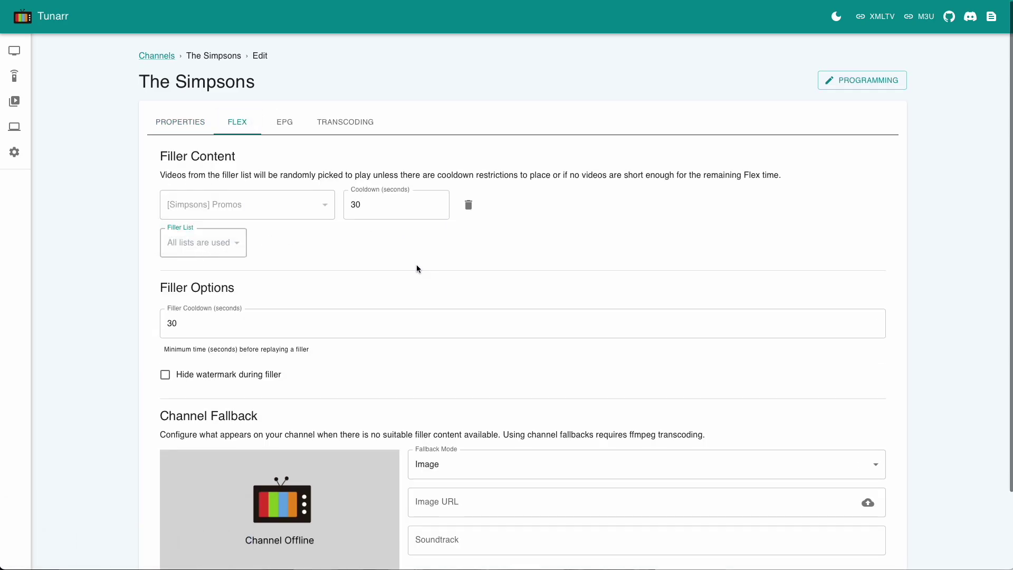
{"action": "scroll", "coordinate": [417, 265], "scroll_direction": "down", "scroll_amount": 3}
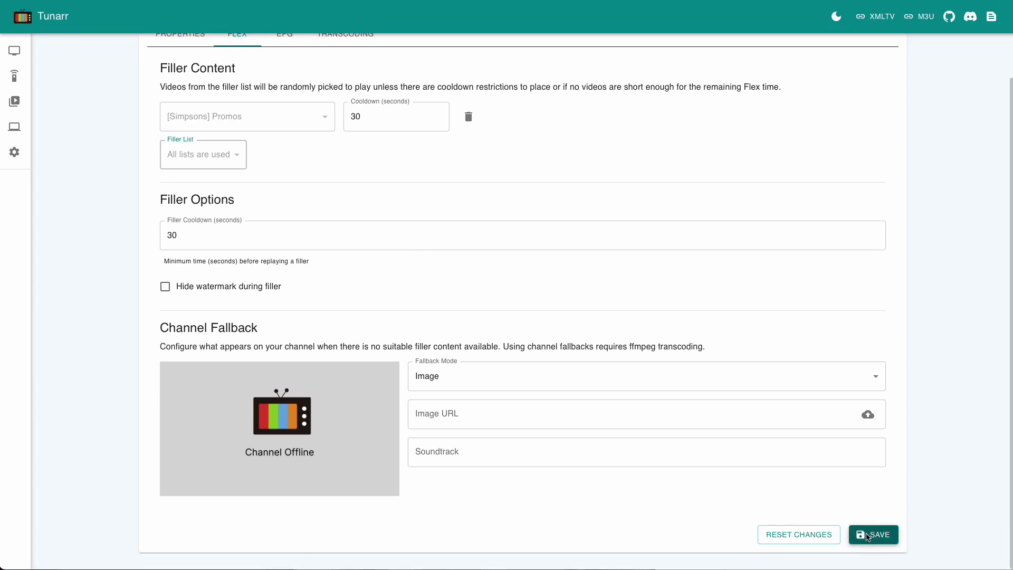
{"action": "left_click", "coordinate": [868, 537]}
Step: Watch The Simpsons channel live from its actions menu in the Channels list
{"action": "mouse_move", "coordinate": [16, 103]}
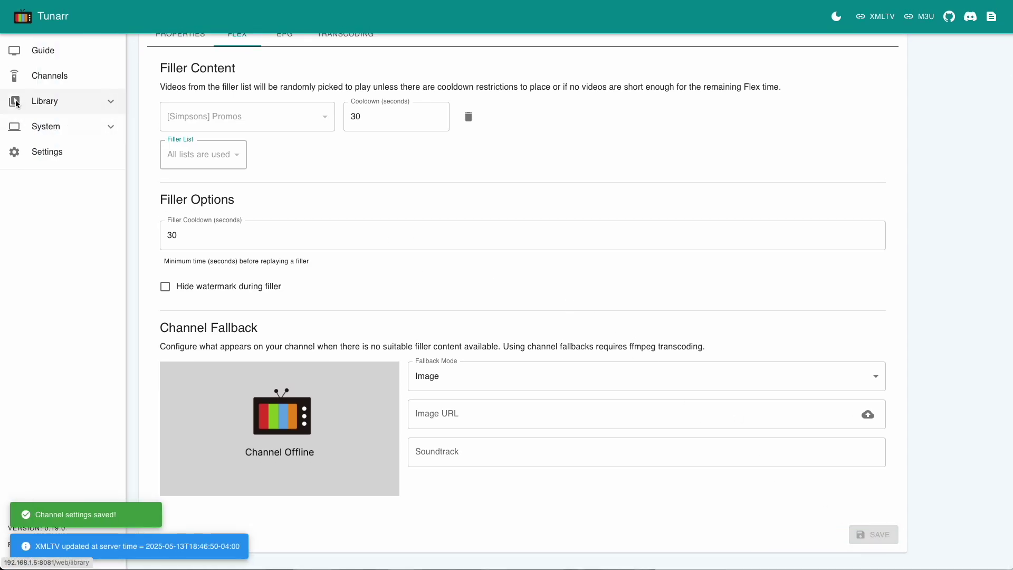
{"action": "left_click", "coordinate": [21, 75]}
{"action": "left_click", "coordinate": [178, 162]}
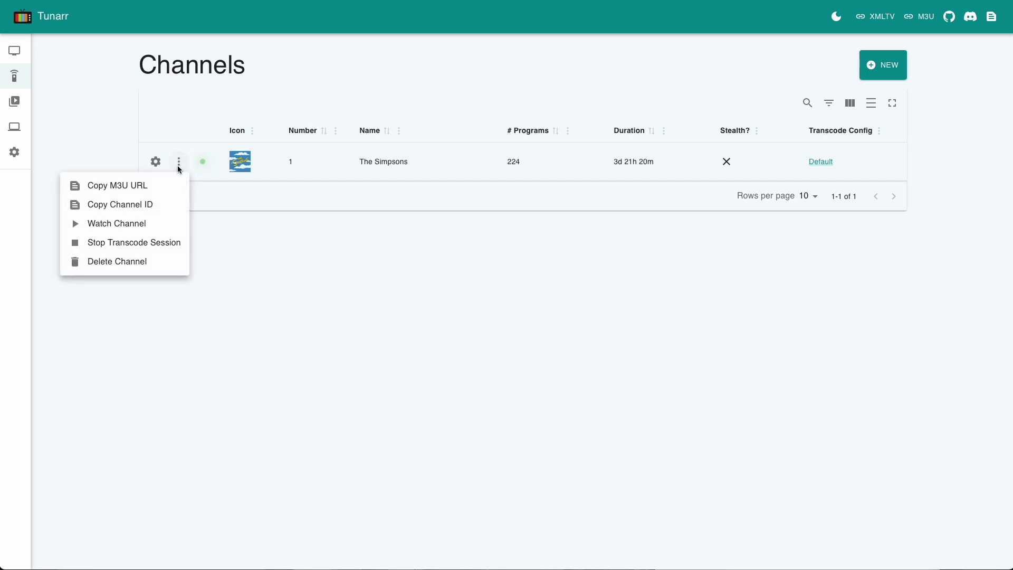
{"action": "left_click", "coordinate": [116, 224]}
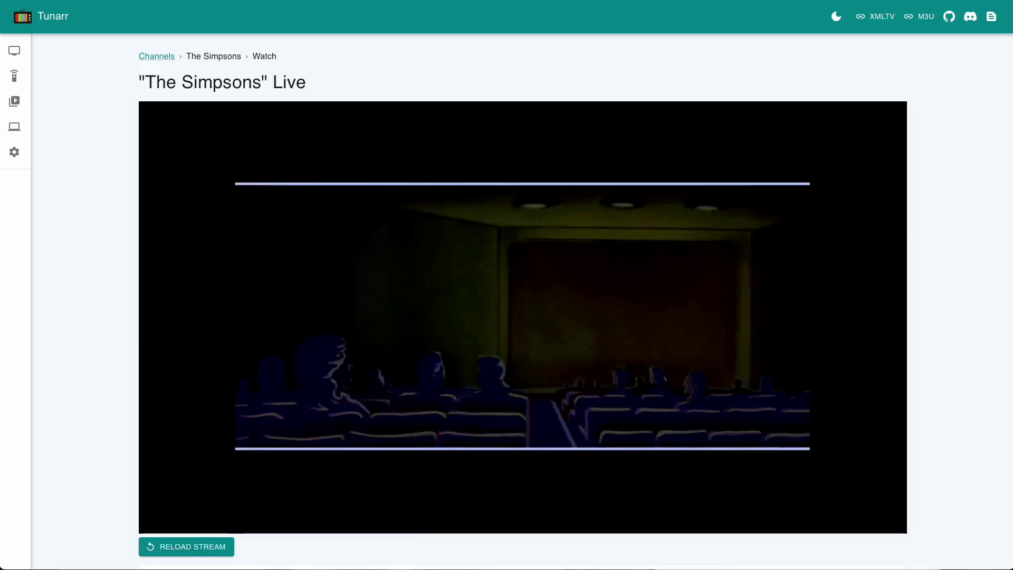